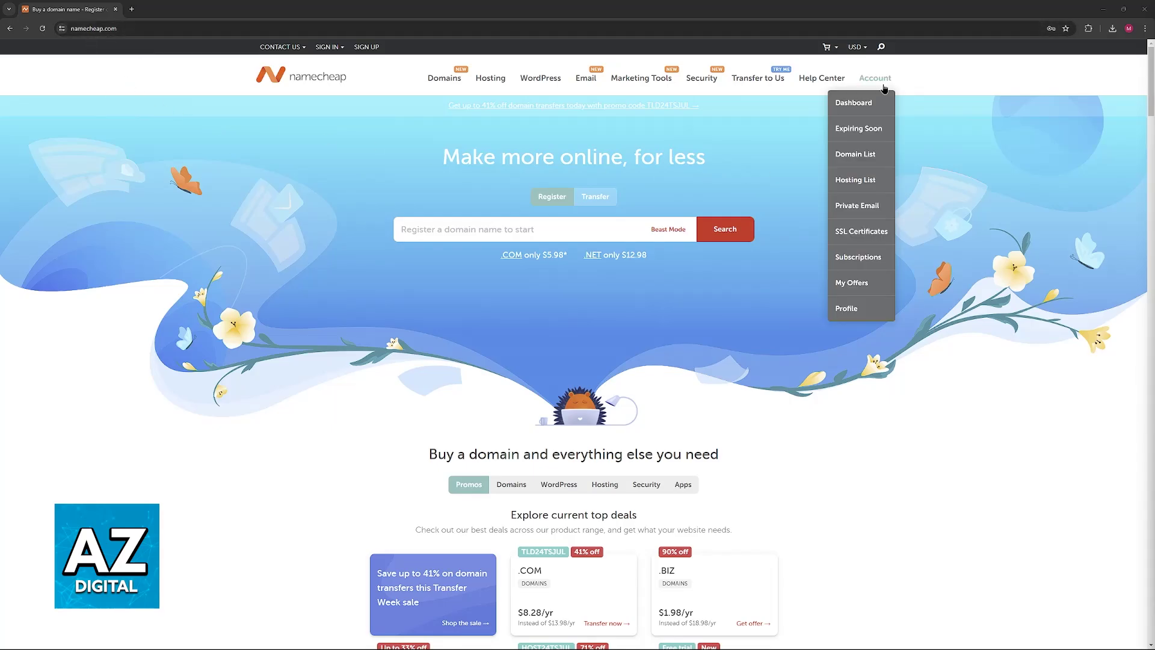
Step: Open the account's Domain List to show the registered hosting domain
left_click(866, 154)
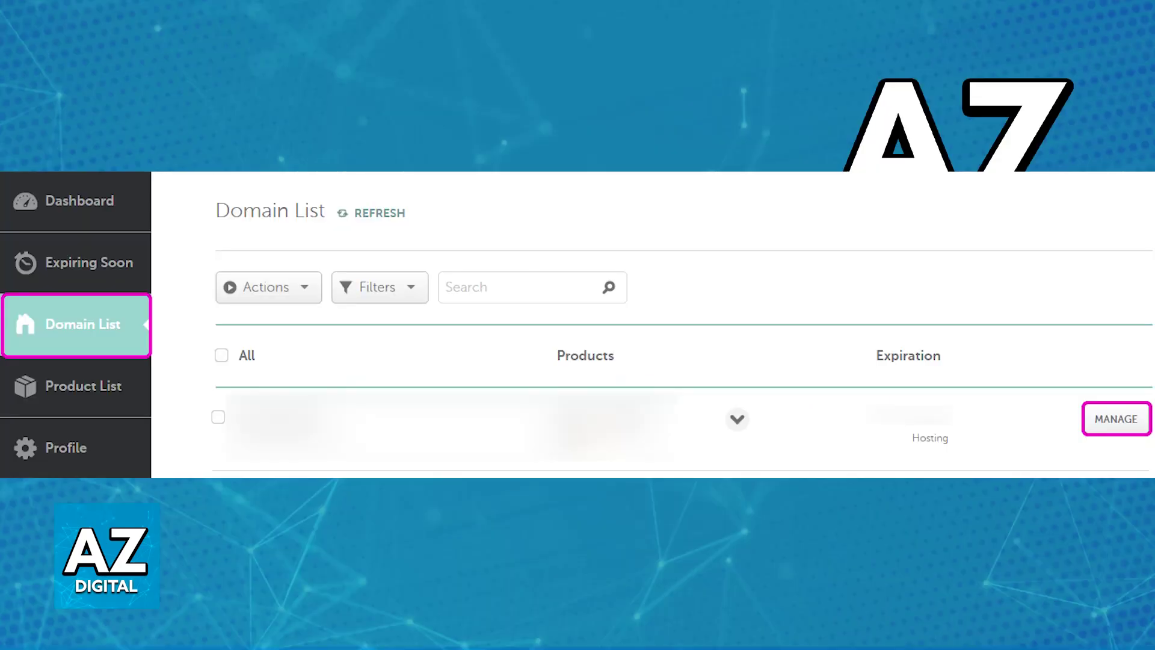